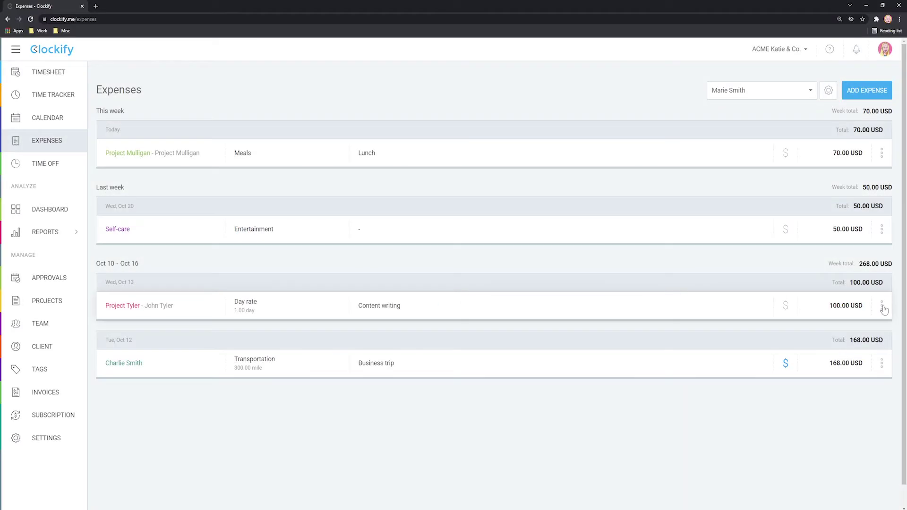
Bring up the edit and delete options for the Self-care entry
{"action": "left_click", "coordinate": [881, 229]}
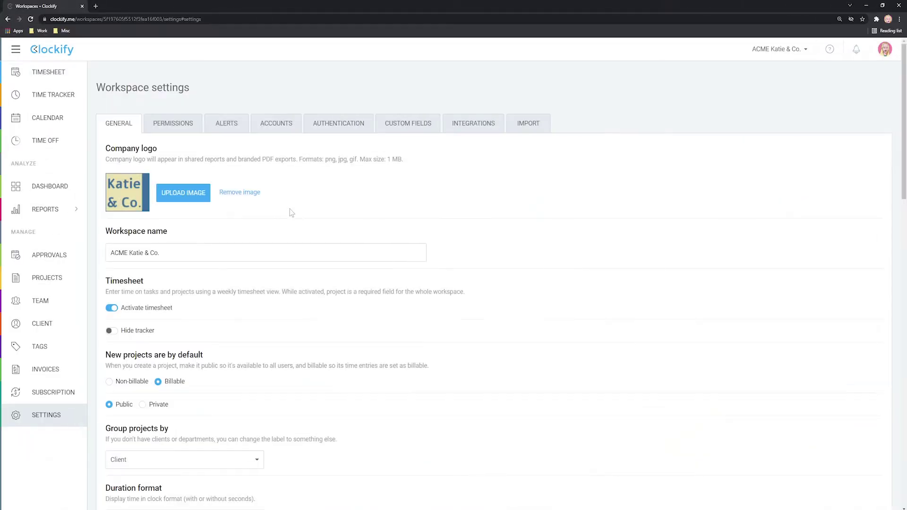
Switch on Activate expense tracking in the workspace's Expenses settings
{"action": "scroll", "coordinate": [220, 311], "scroll_direction": "down", "scroll_amount": 10}
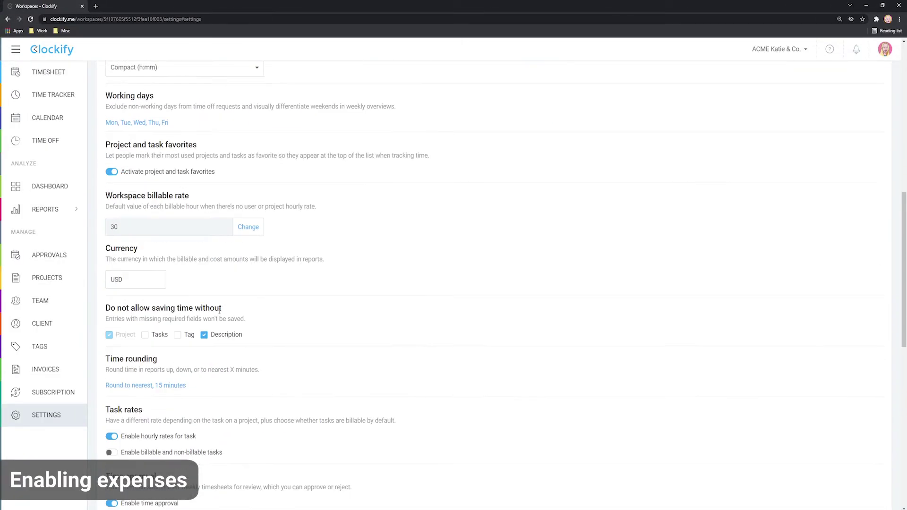
{"action": "scroll", "coordinate": [219, 310], "scroll_direction": "down", "scroll_amount": 10}
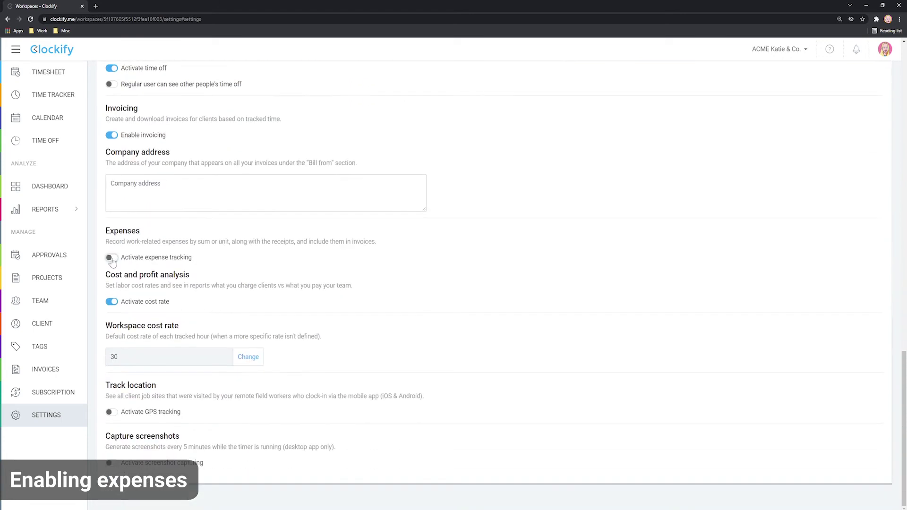
{"action": "left_click", "coordinate": [112, 259]}
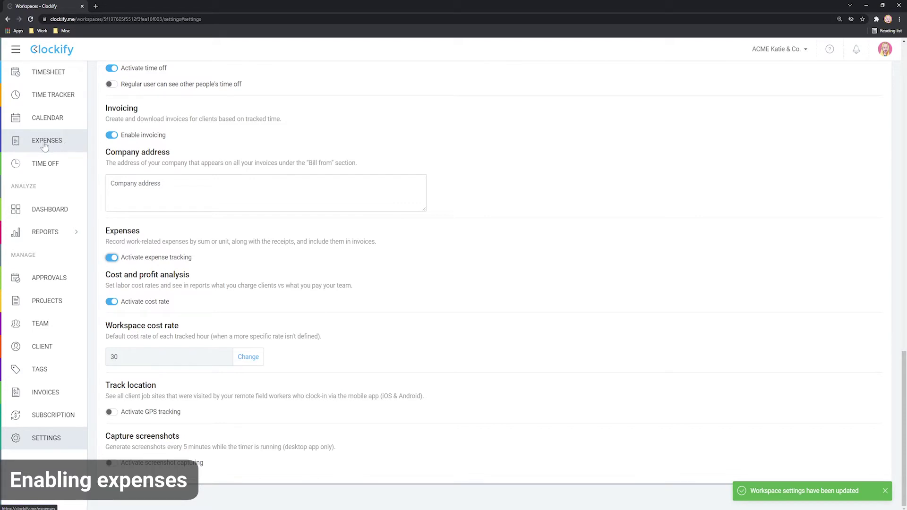
Start a new expense dated 2021-10-15 and assigned to Jane Project
{"action": "left_click", "coordinate": [44, 142]}
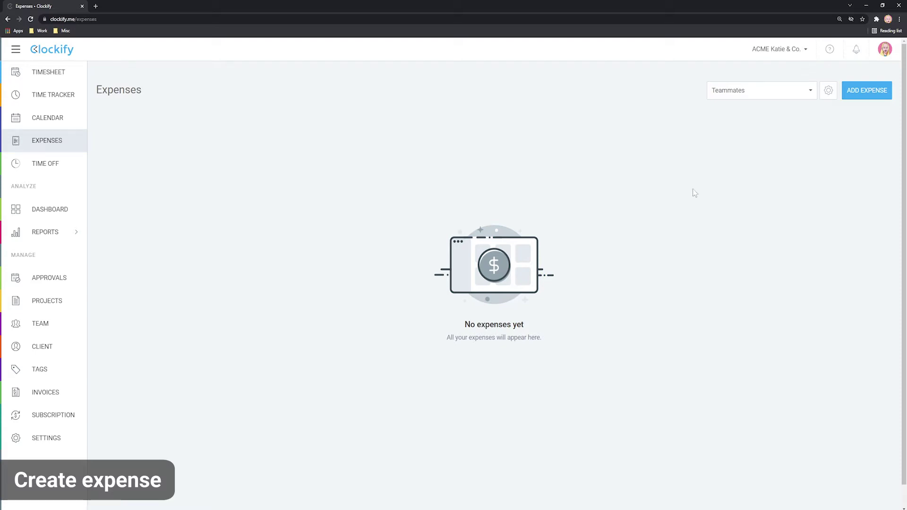
{"action": "left_click", "coordinate": [867, 90]}
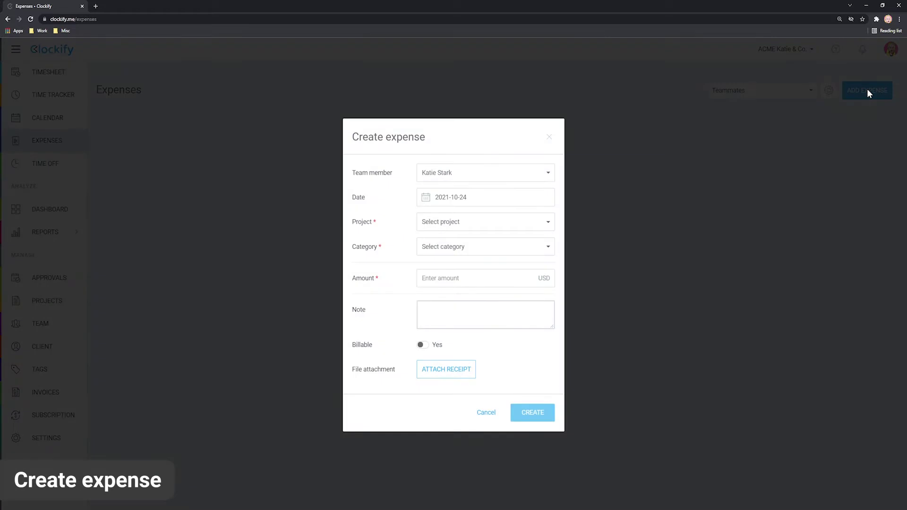
{"action": "left_click", "coordinate": [490, 194]}
{"action": "left_click", "coordinate": [482, 269]}
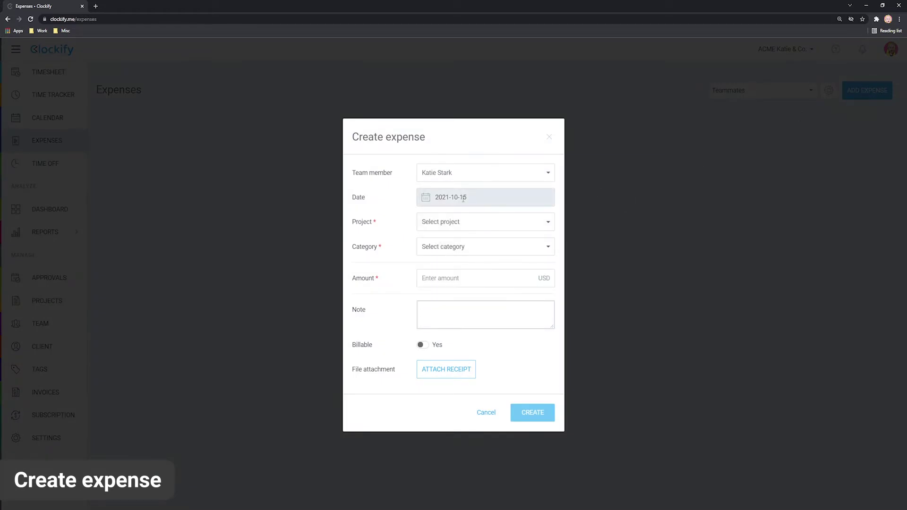
{"action": "left_click", "coordinate": [448, 222]}
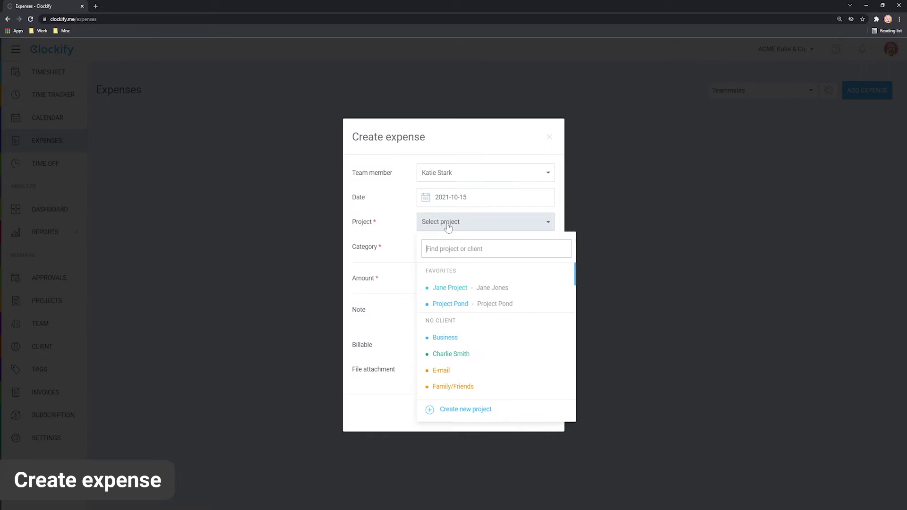
{"action": "left_click", "coordinate": [456, 288]}
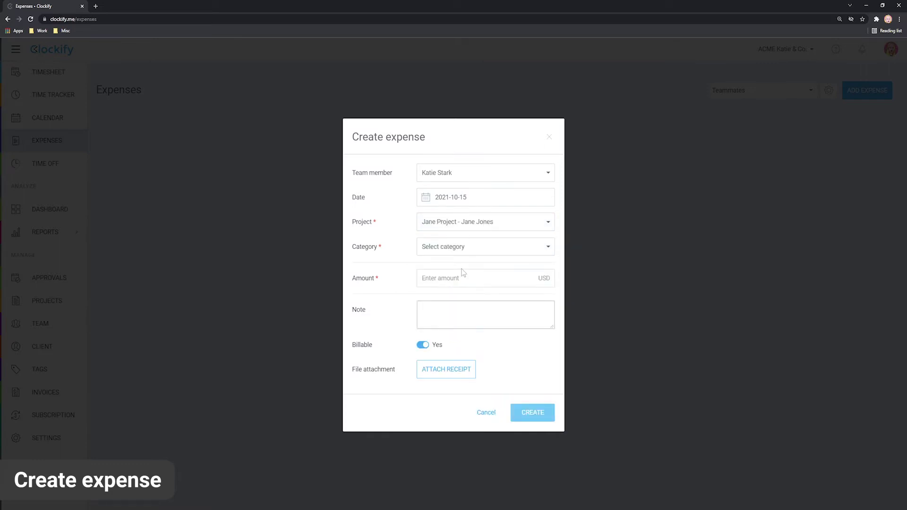
{"action": "left_click", "coordinate": [463, 249]}
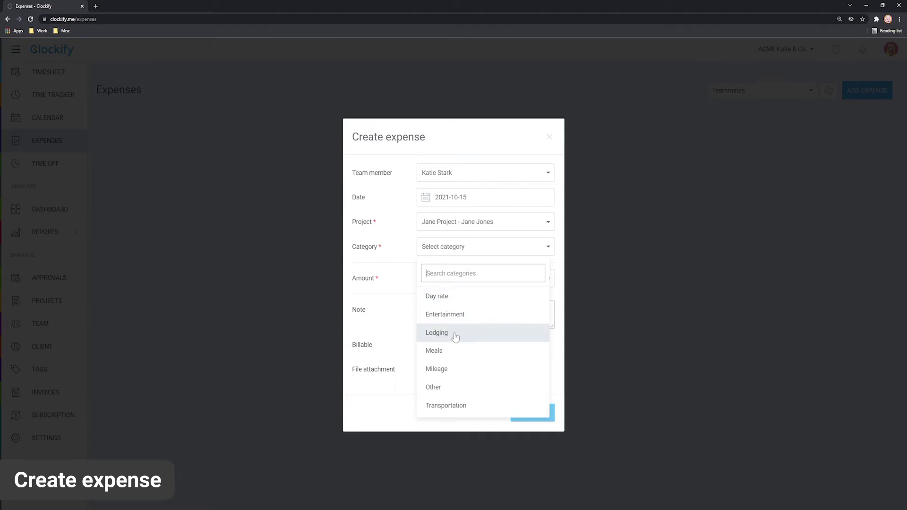
Set the expense category to Transportation with an amount of 100
{"action": "left_click", "coordinate": [437, 354]}
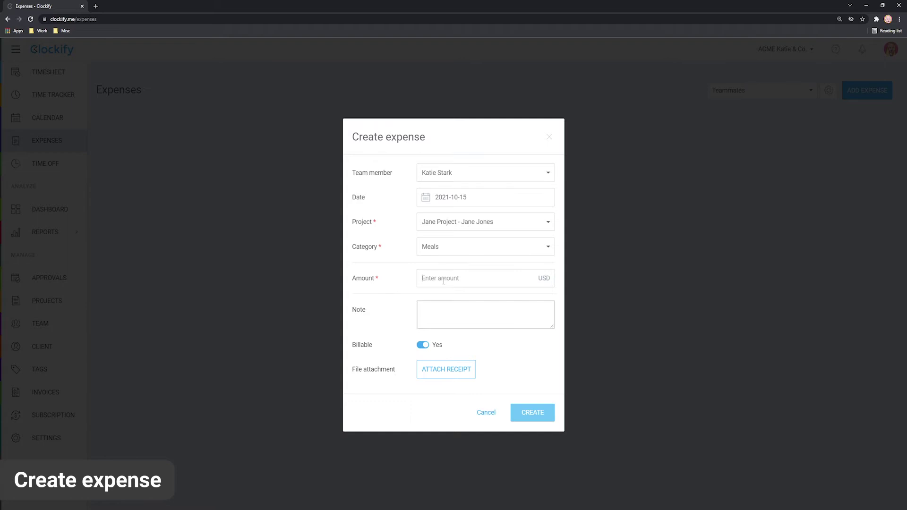
{"action": "type", "text": "100"}
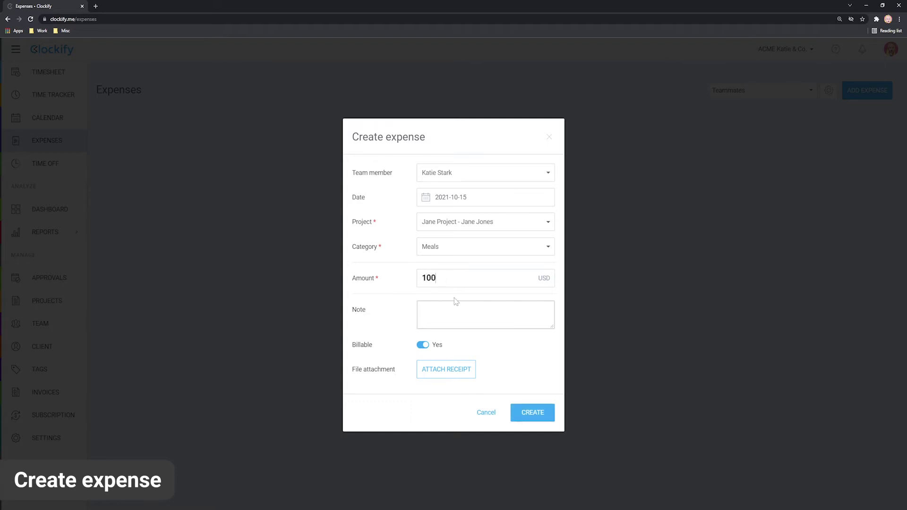
{"action": "type", "text": ".00"}
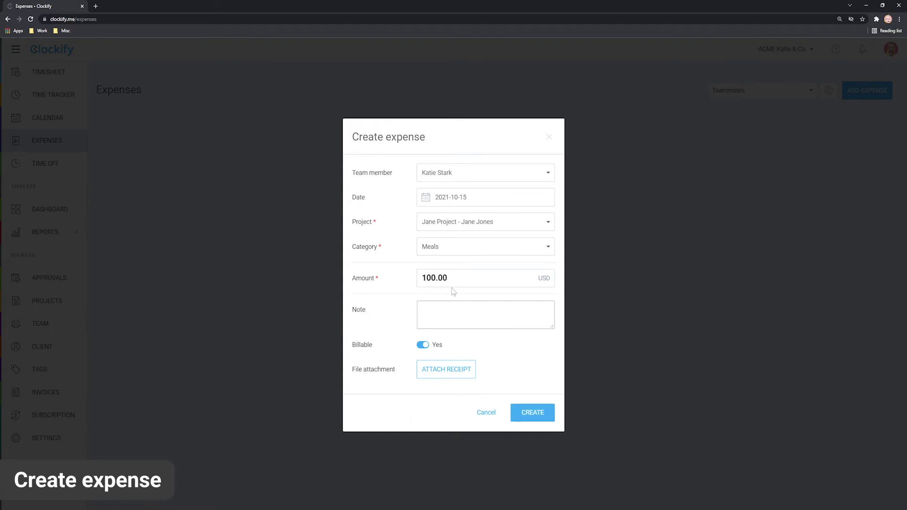
{"action": "left_click", "coordinate": [449, 245]}
{"action": "left_click", "coordinate": [444, 404]}
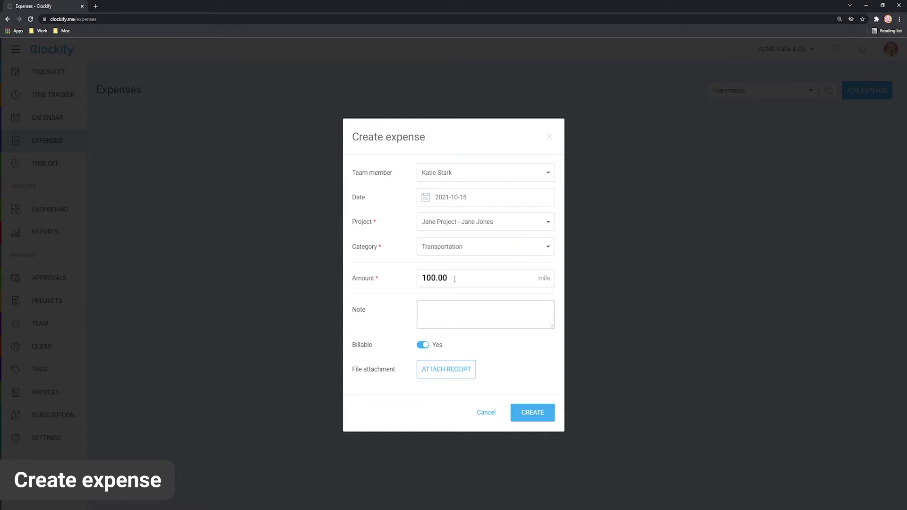
{"action": "left_click_drag", "start_coordinate": [453, 277], "coordinate": [412, 283]}
{"action": "key", "text": "BackSpace"}
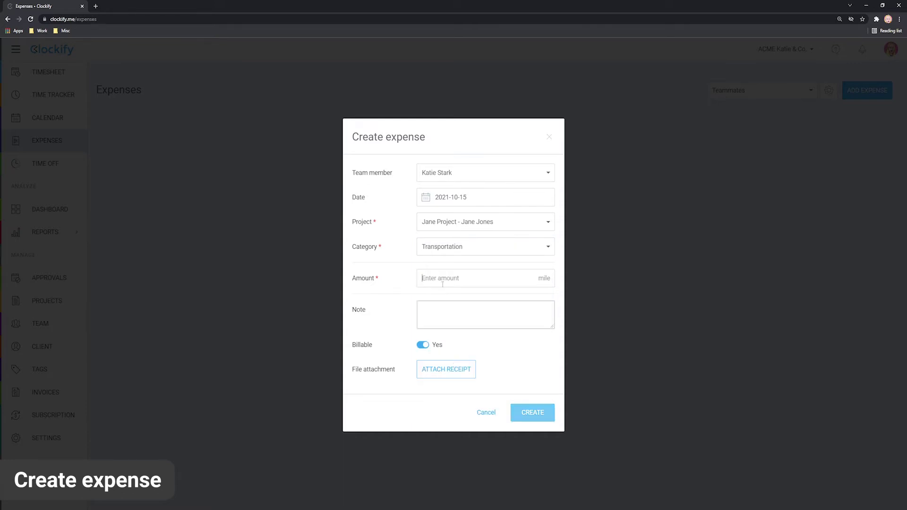
{"action": "type", "text": "0"}
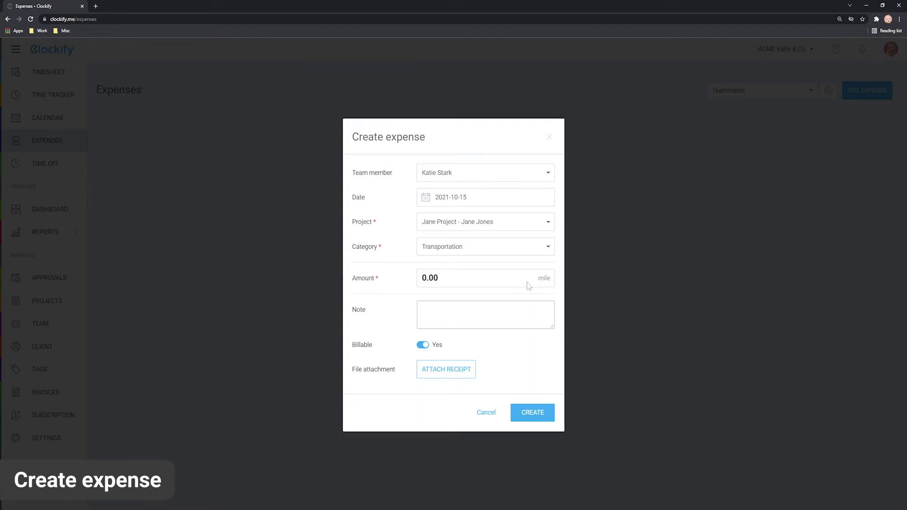
{"action": "double_click", "coordinate": [453, 279]}
{"action": "type", "text": "100"}
Add the note 'Trip to New York' and make the expense non-billable
{"action": "left_click", "coordinate": [454, 310]}
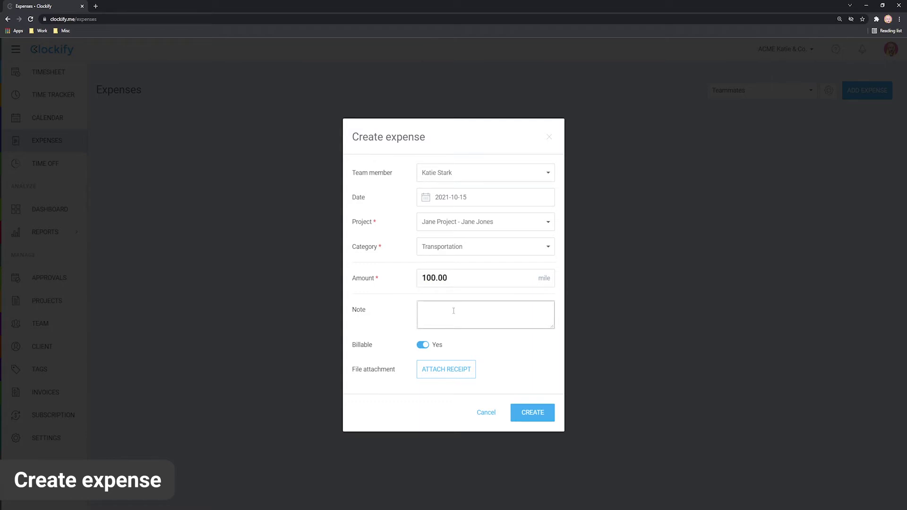
{"action": "type", "text": "Trip to New York"}
{"action": "left_click", "coordinate": [423, 347]}
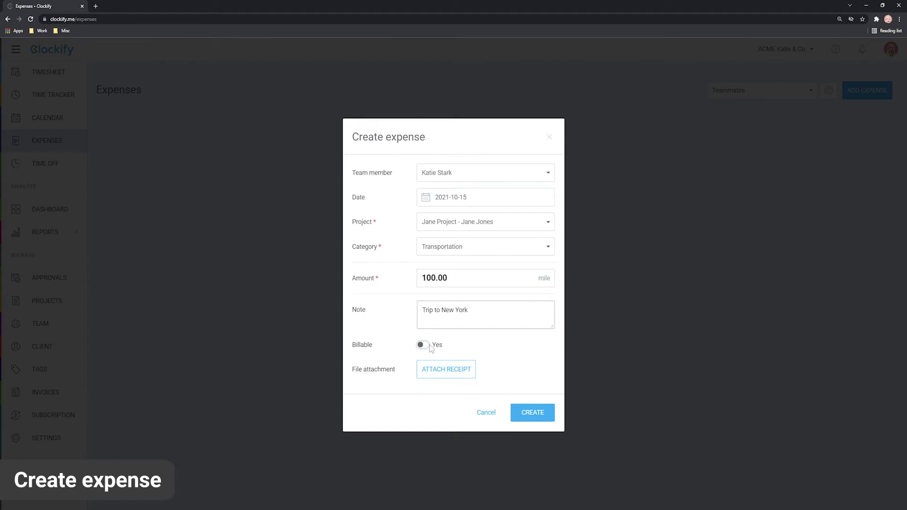
Attach receipt nyc.jpg and create the 100-mile Transportation expense
{"action": "left_click", "coordinate": [446, 374]}
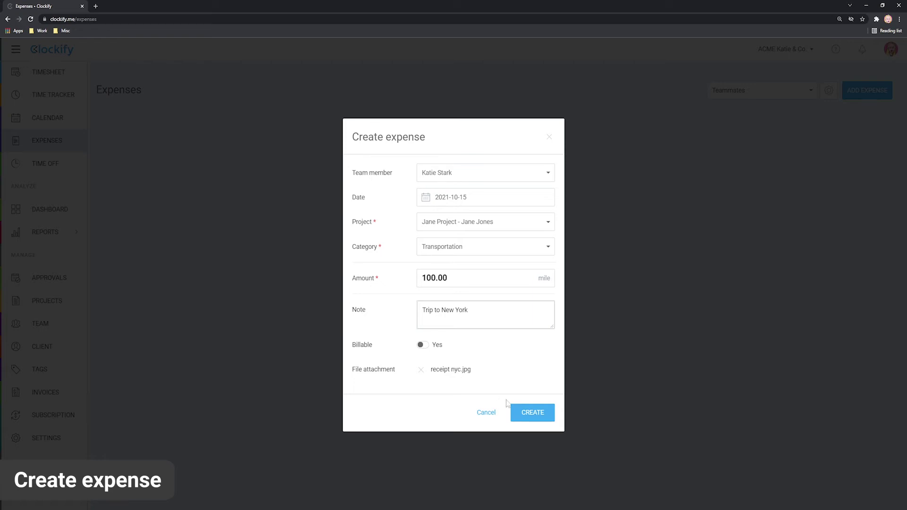
{"action": "left_click", "coordinate": [523, 412]}
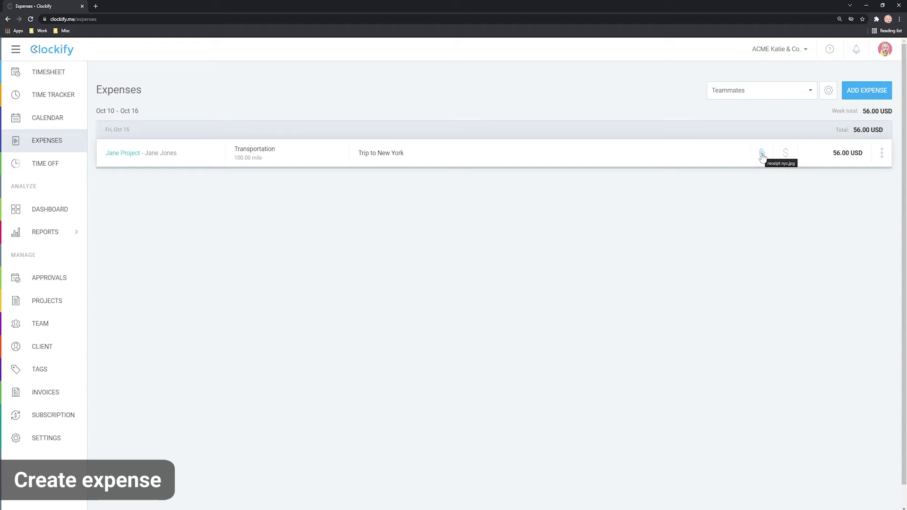
{"action": "left_click", "coordinate": [881, 152]}
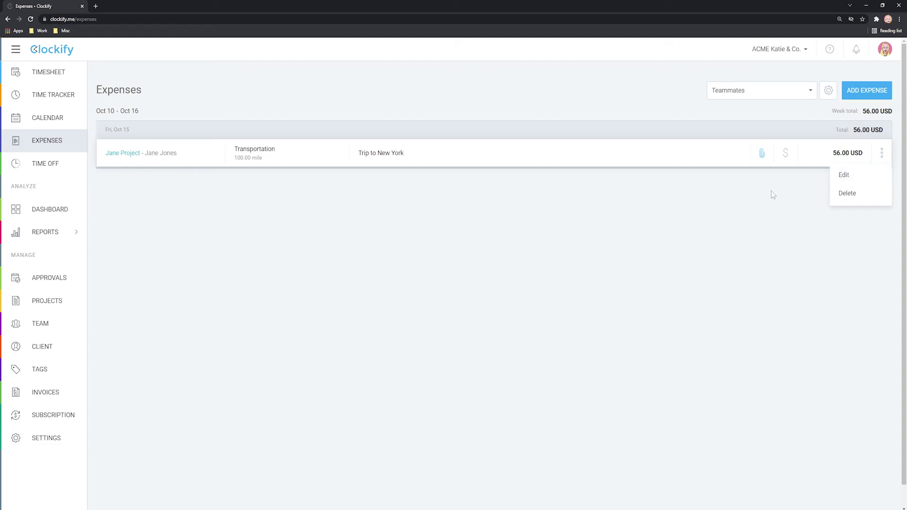
{"action": "left_click", "coordinate": [728, 204]}
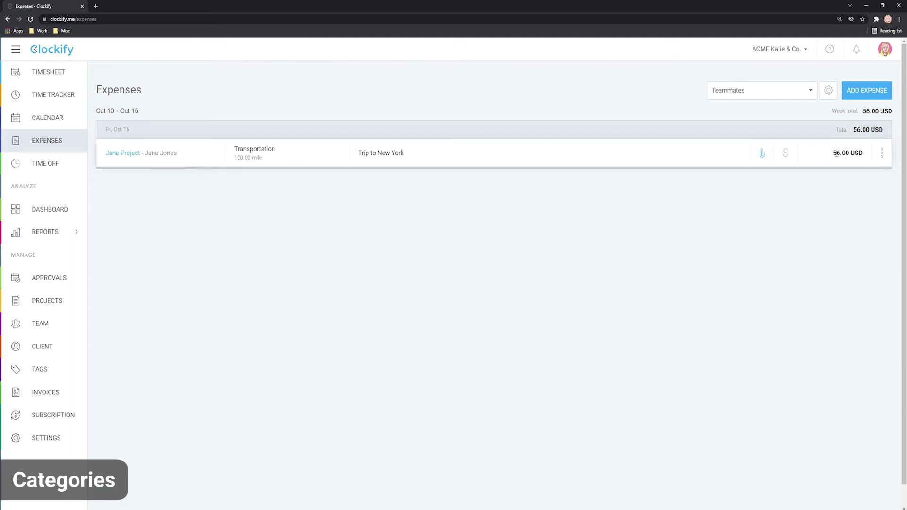
Add an Overtime expense category with a unit price of 100 USD per hour
{"action": "left_click", "coordinate": [828, 91]}
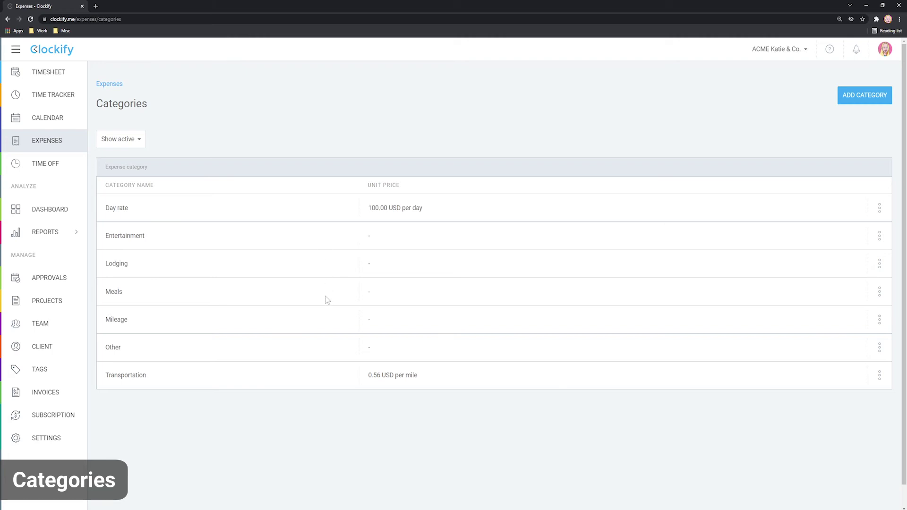
{"action": "left_click", "coordinate": [867, 102]}
{"action": "type", "text": "Overtime"}
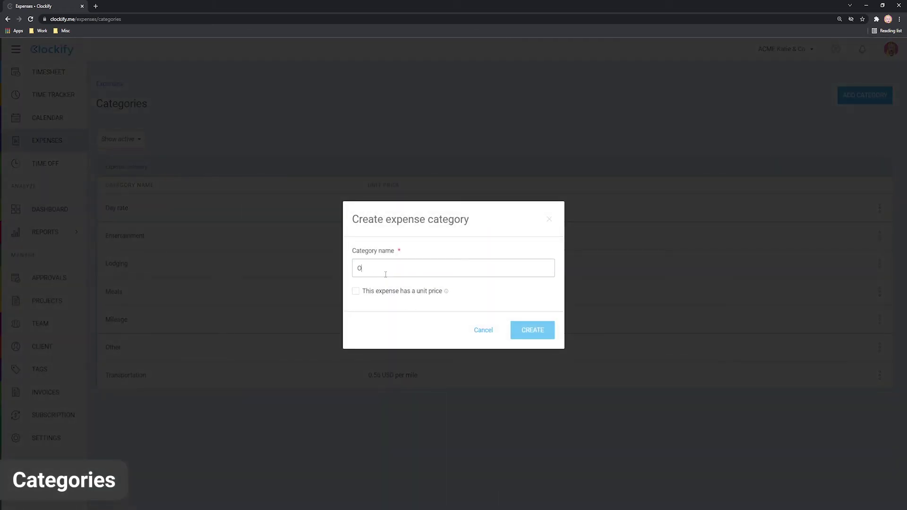
{"action": "left_click", "coordinate": [355, 291]}
{"action": "double_click", "coordinate": [373, 309]}
{"action": "type", "text": "100"}
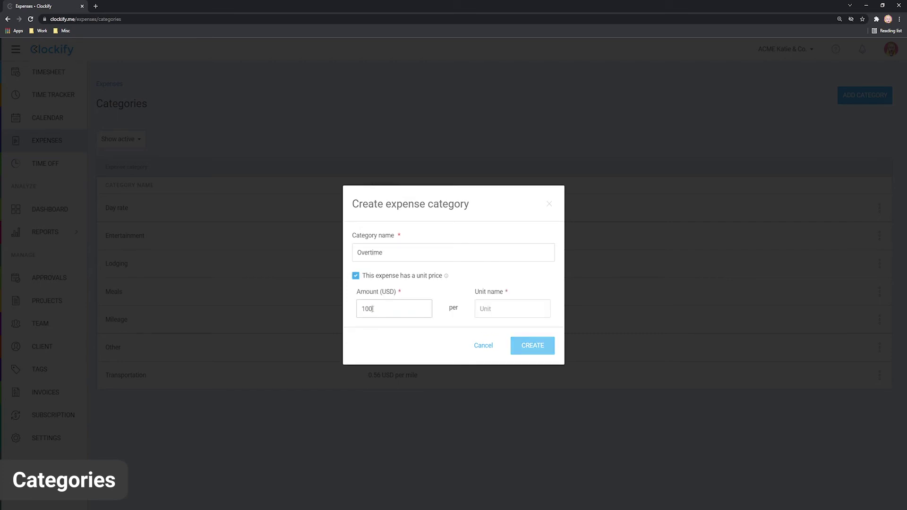
{"action": "left_click", "coordinate": [495, 308]}
{"action": "type", "text": "hour"}
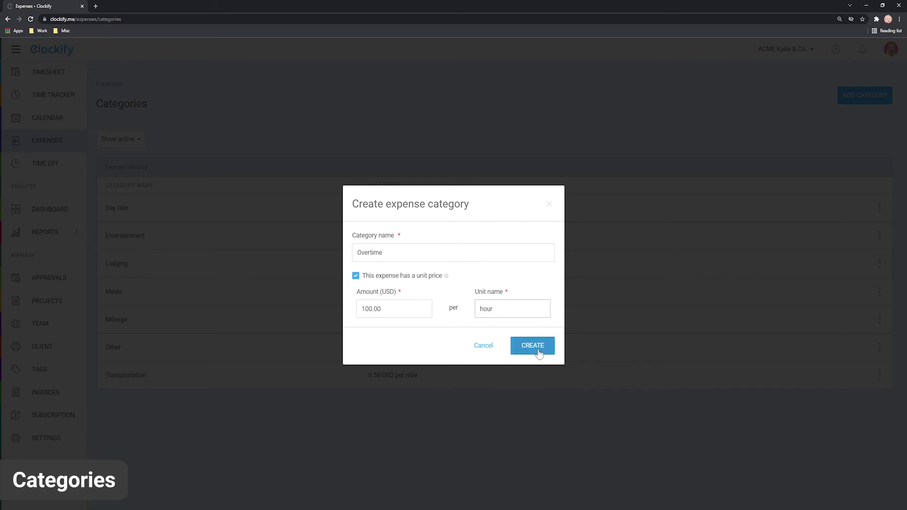
{"action": "left_click", "coordinate": [535, 346]}
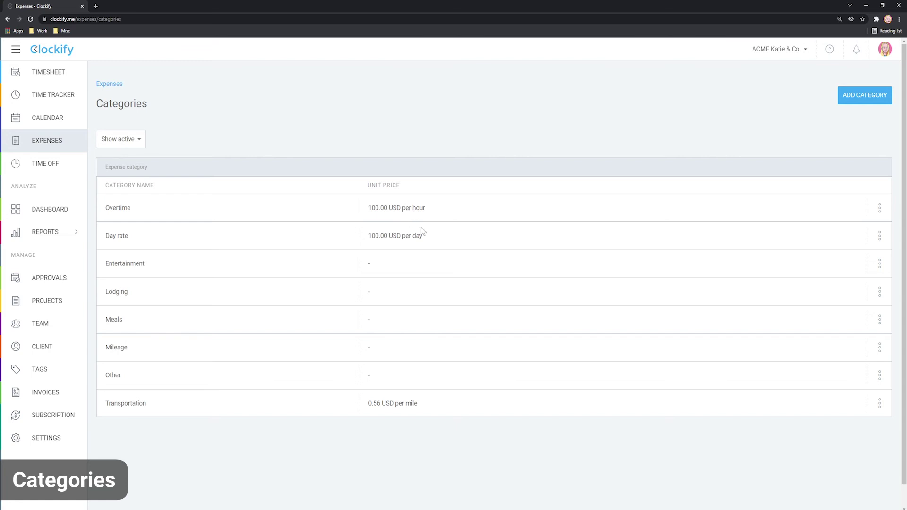
Archive the Overtime expense category
{"action": "left_click", "coordinate": [879, 208]}
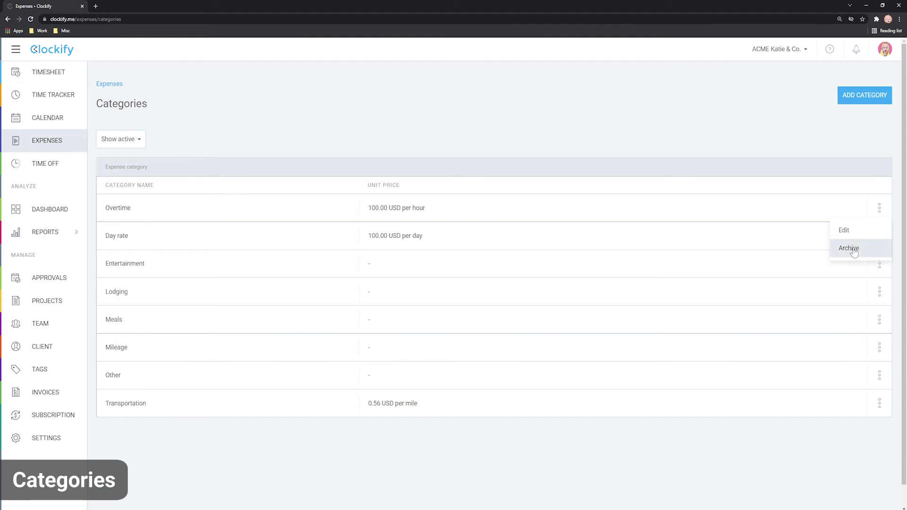
{"action": "left_click", "coordinate": [797, 242]}
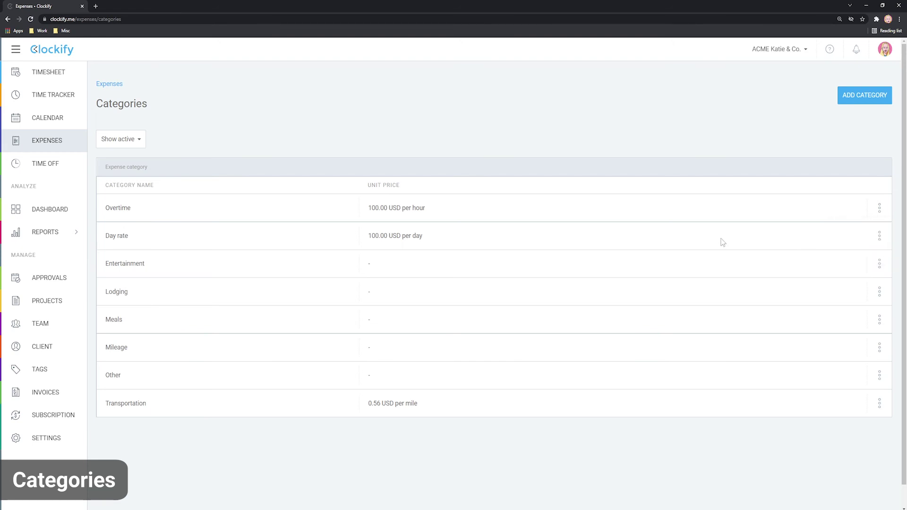
{"action": "left_click", "coordinate": [878, 208]}
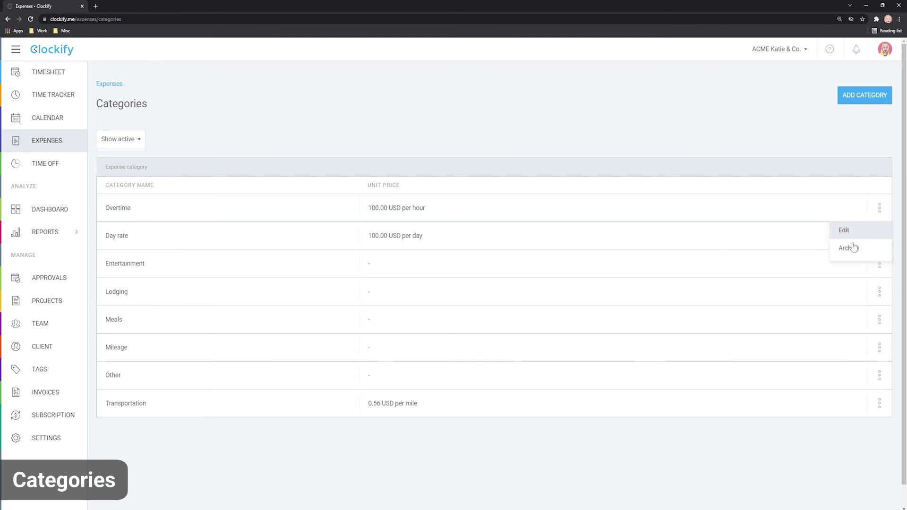
{"action": "left_click", "coordinate": [853, 247]}
Begin deleting the archived Overtime category but cancel, keeping it listed
{"action": "left_click", "coordinate": [879, 209]}
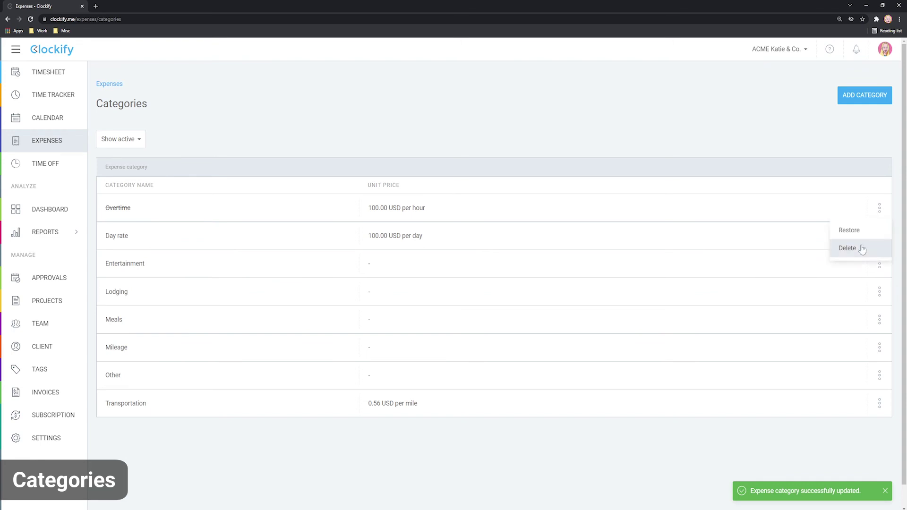
{"action": "left_click", "coordinate": [859, 248]}
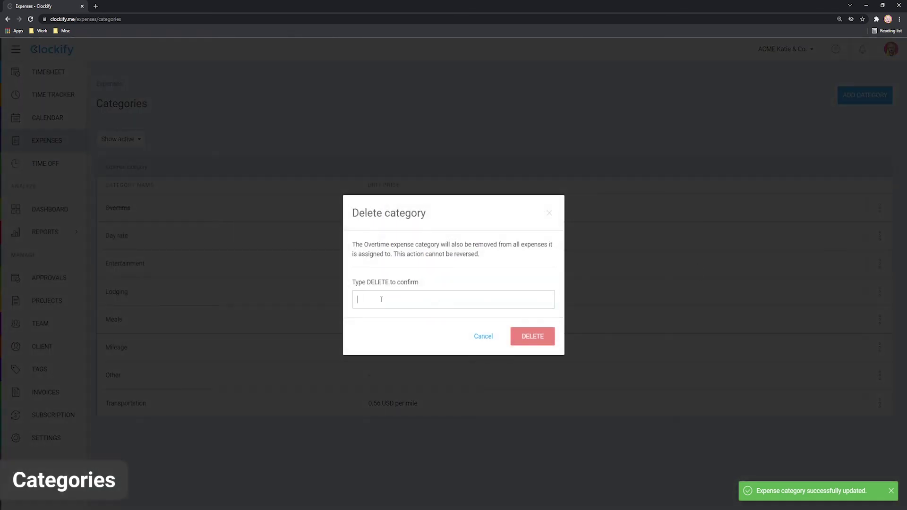
{"action": "left_click", "coordinate": [483, 336]}
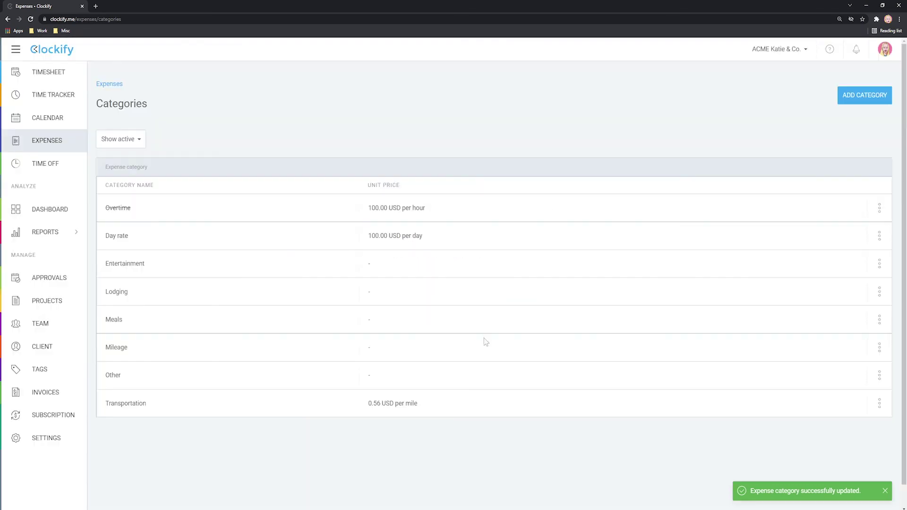
{"action": "left_click", "coordinate": [879, 210]}
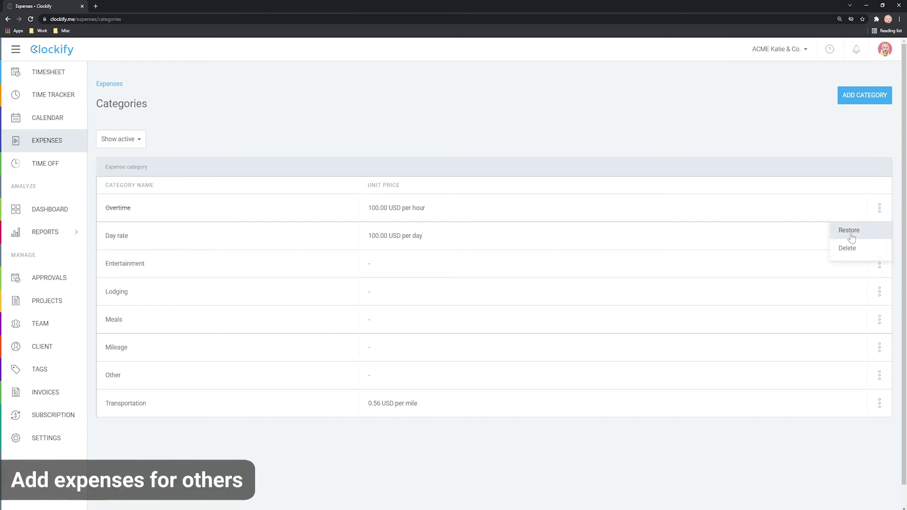
Restore Overtime and show another teammate's expenses on the Expenses page
{"action": "left_click", "coordinate": [847, 233]}
{"action": "left_click", "coordinate": [58, 146]}
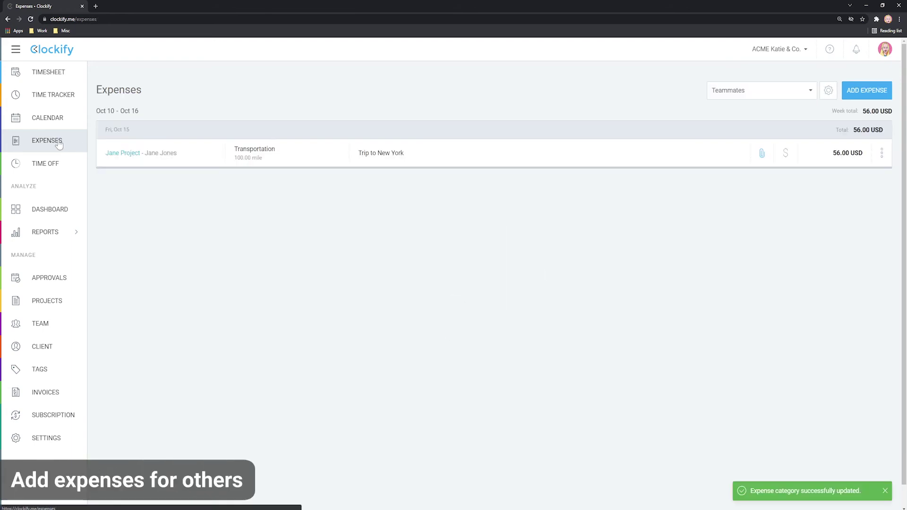
{"action": "left_click", "coordinate": [794, 94]}
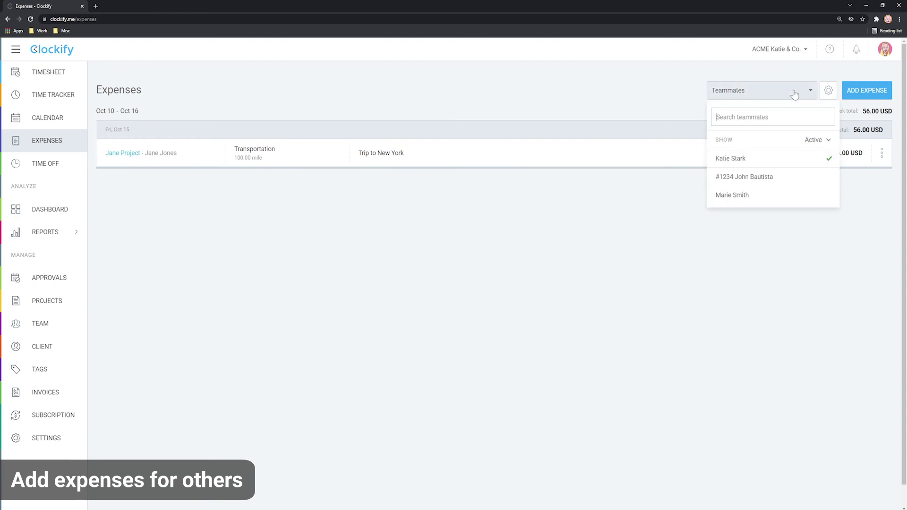
{"action": "left_click", "coordinate": [752, 195]}
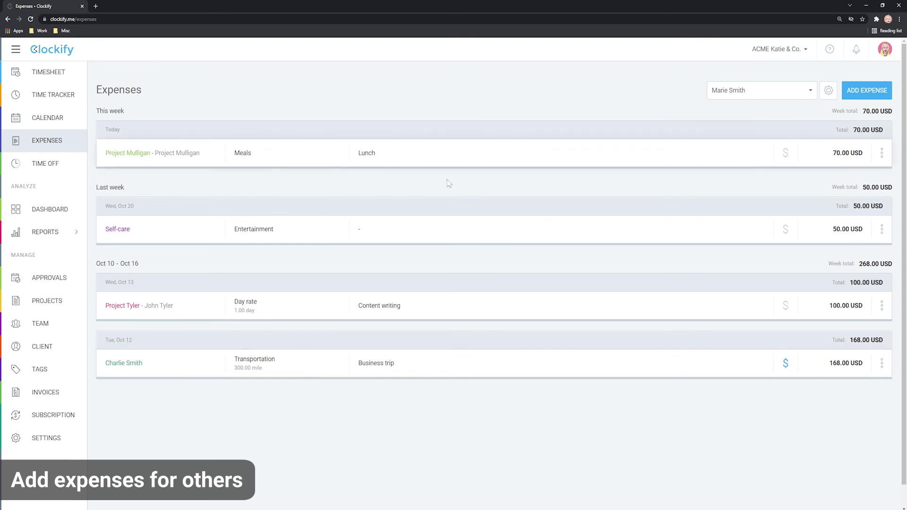
Check the Lunch expense's options, then start and abandon a new expense
{"action": "left_click", "coordinate": [881, 152]}
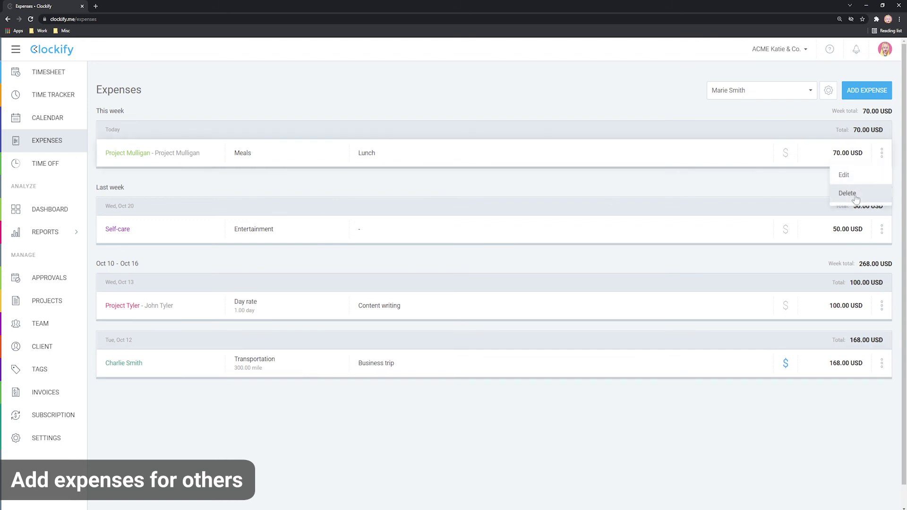
{"action": "left_click", "coordinate": [830, 163]}
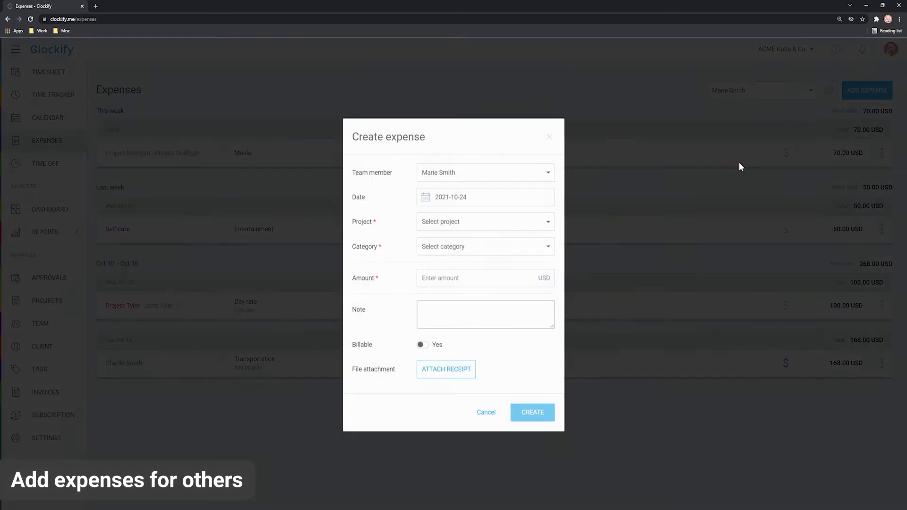
{"action": "left_click", "coordinate": [455, 176]}
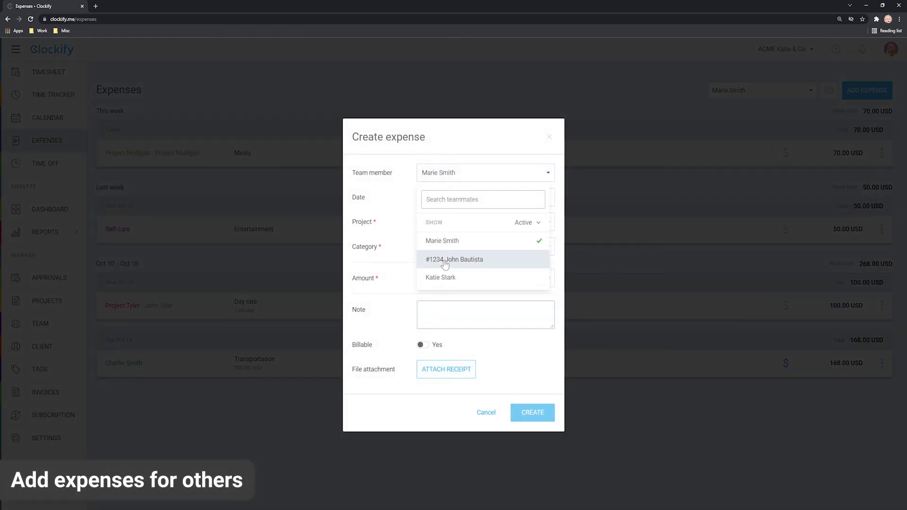
{"action": "left_click", "coordinate": [509, 371]}
{"action": "left_click", "coordinate": [490, 415]}
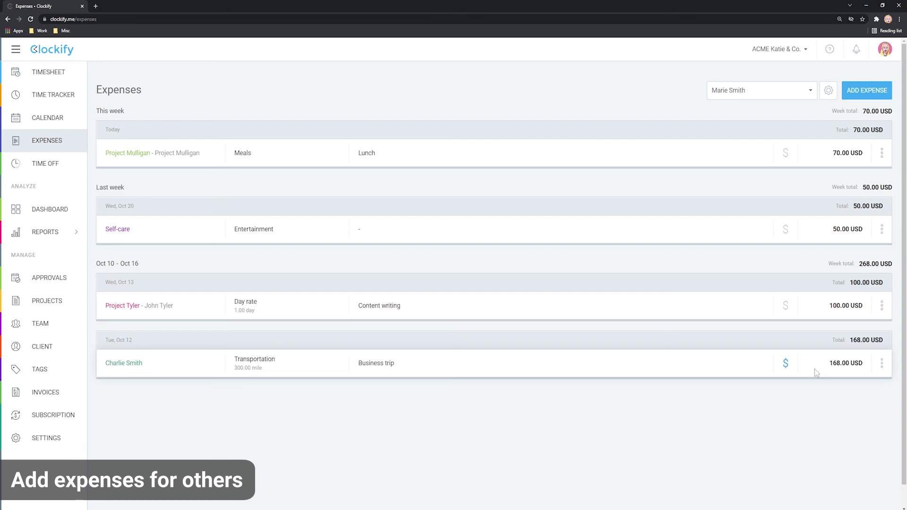
{"action": "left_click", "coordinate": [882, 366]}
{"action": "left_click", "coordinate": [843, 385]}
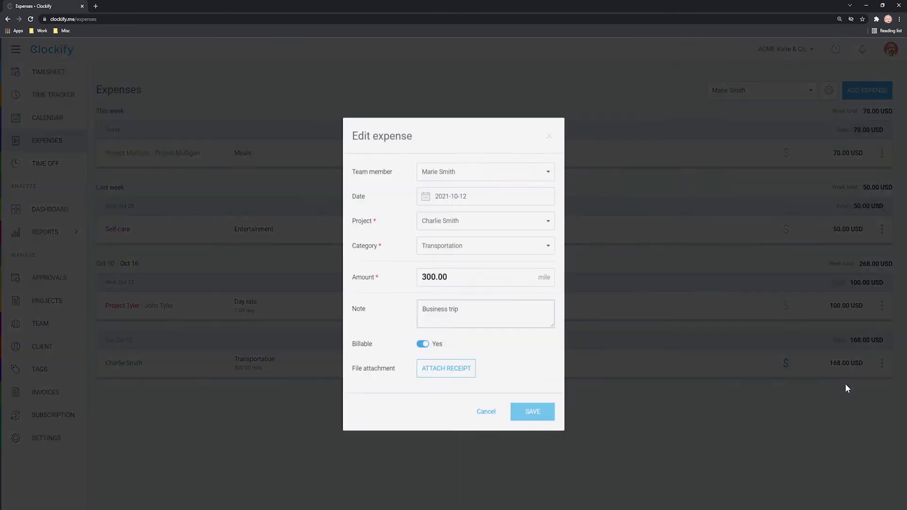
{"action": "left_click", "coordinate": [487, 413]}
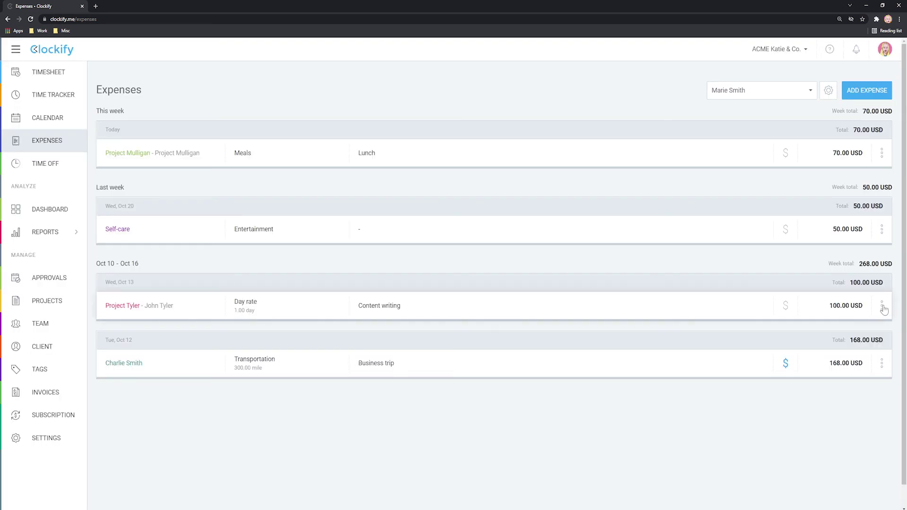
{"action": "left_click", "coordinate": [881, 229]}
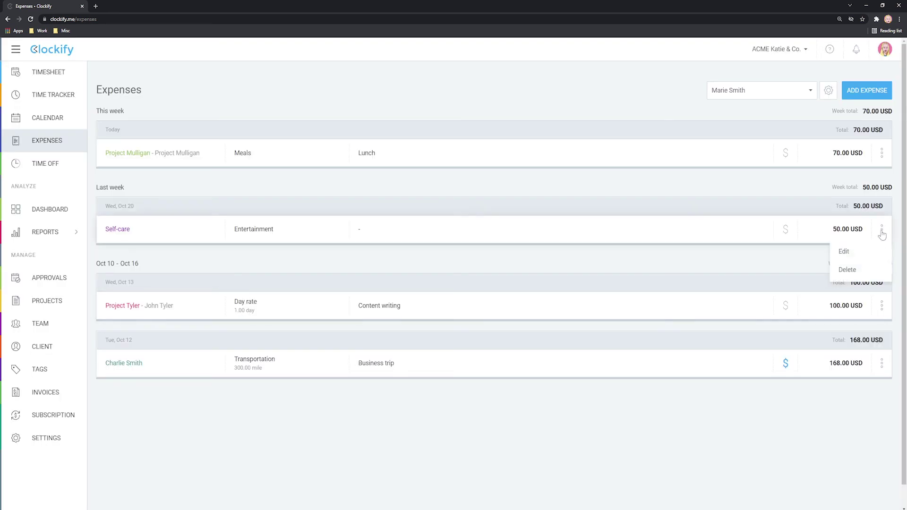